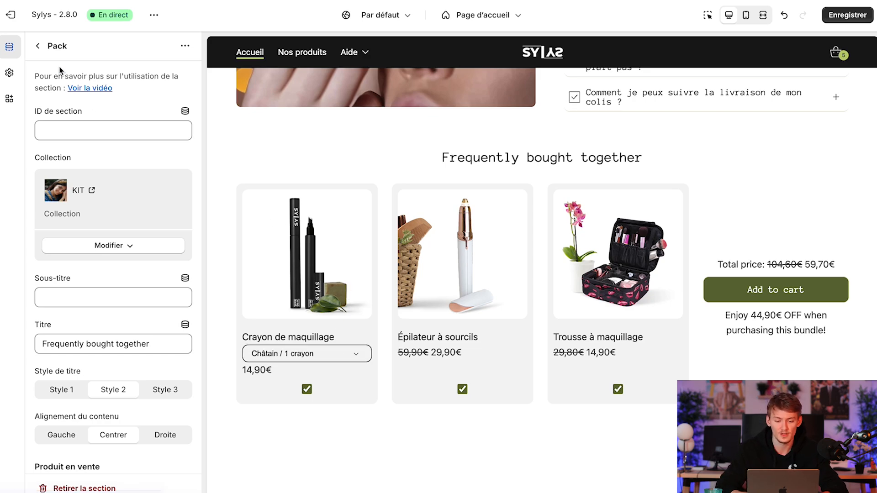
# Step: Exit the theme editor and open the active Crayon de maquillage product from the product list
pyautogui.click(19, 15)
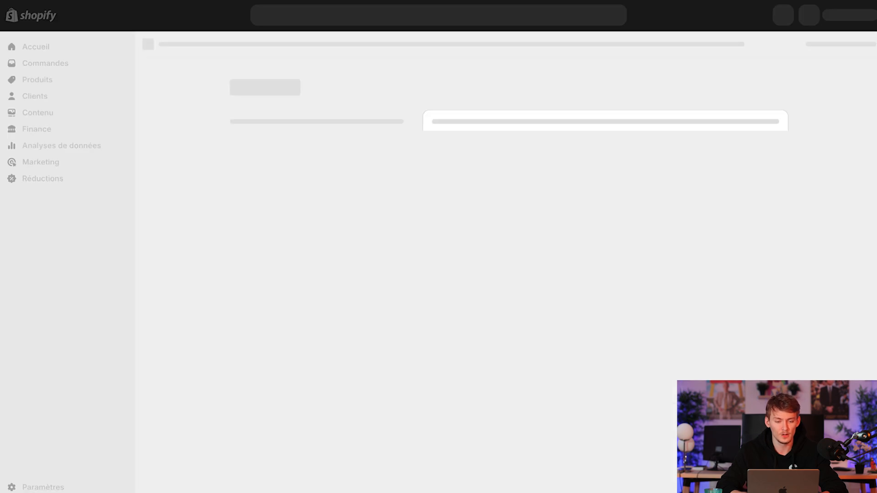
pyautogui.click(39, 84)
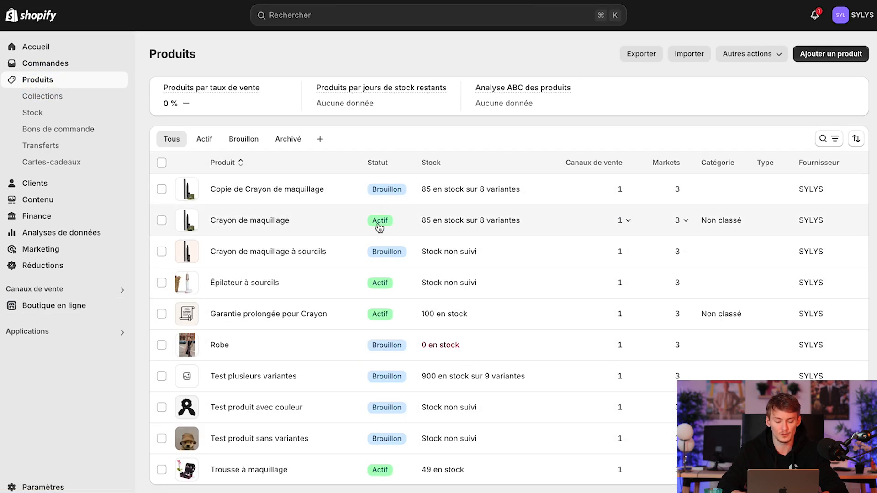
pyautogui.click(371, 215)
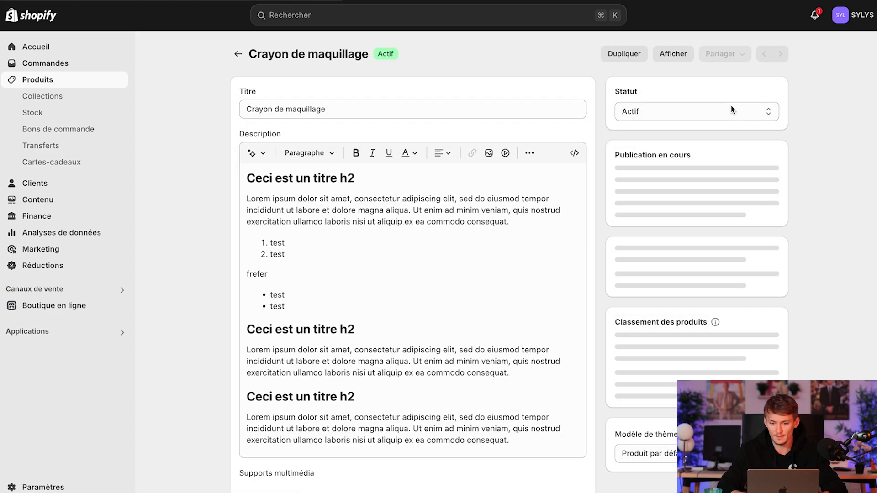
pyautogui.moveTo(630, 171)
pyautogui.mouseDown()
pyautogui.moveTo(635, 180)
pyautogui.moveTo(626, 185)
pyautogui.mouseUp()
pyautogui.click(637, 184)
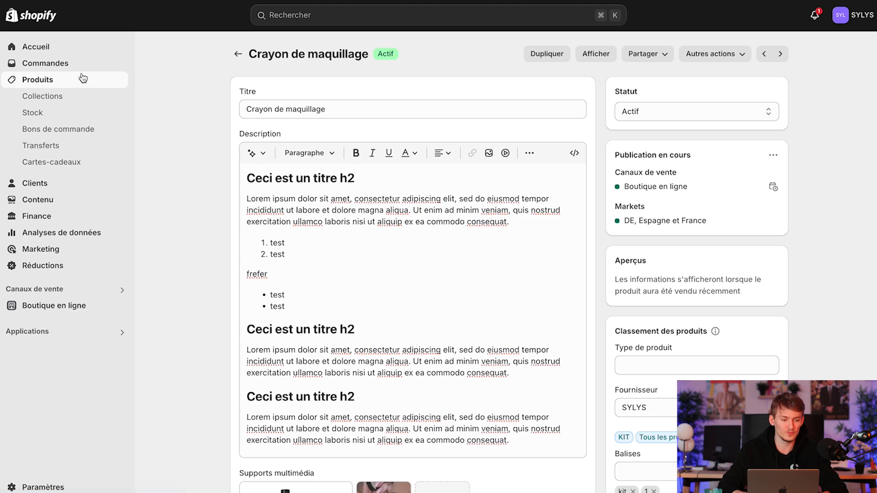
# Step: Open the KIT collection and review its conditions and the products it contains
pyautogui.click(55, 96)
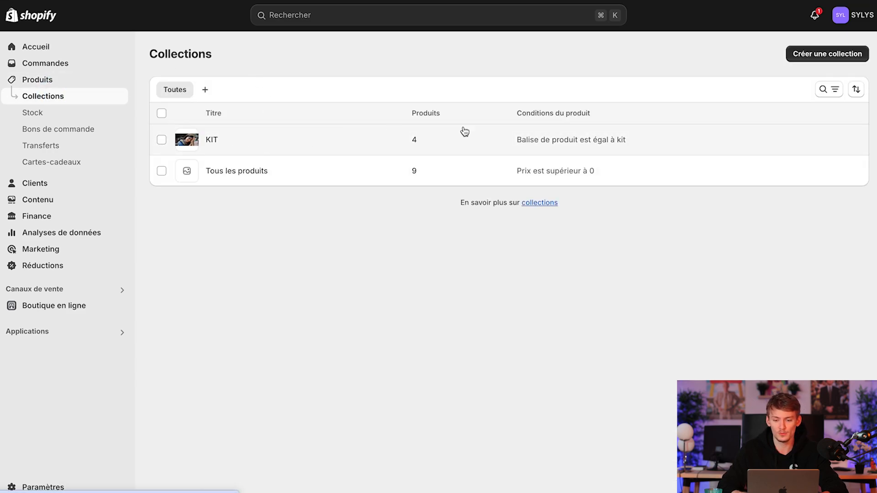
pyautogui.click(352, 143)
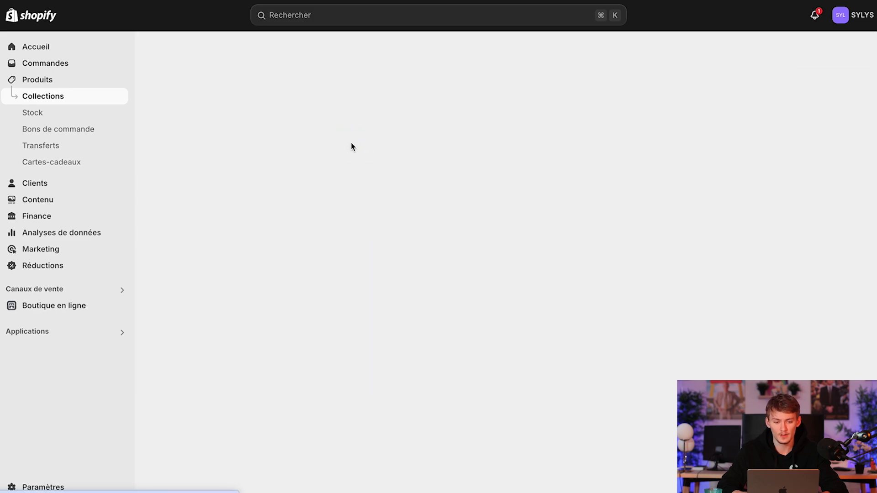
pyautogui.scroll(-5, 320, 210)
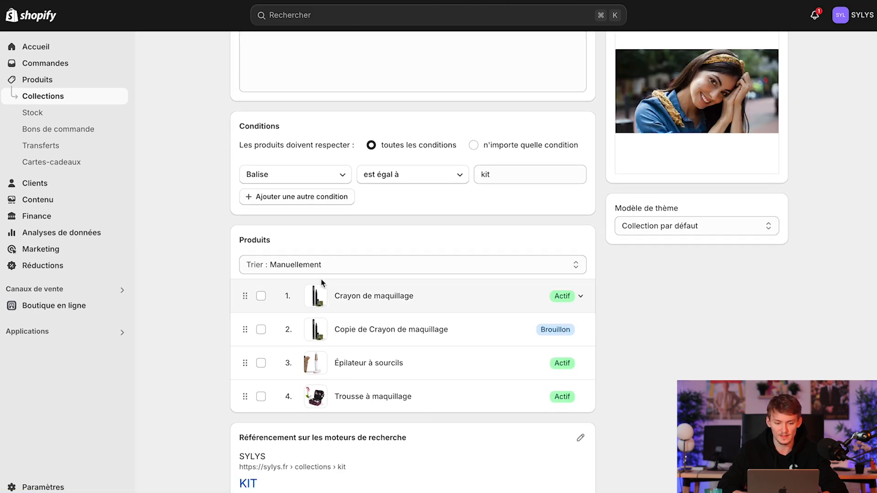
pyautogui.scroll(-1, 322, 279)
pyautogui.scroll(3, 327, 280)
pyautogui.scroll(2, 326, 280)
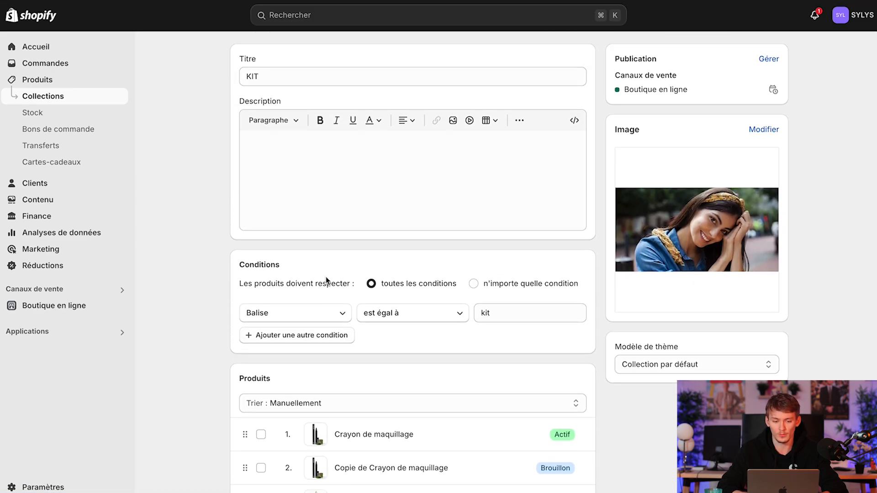
pyautogui.scroll(-3, 327, 322)
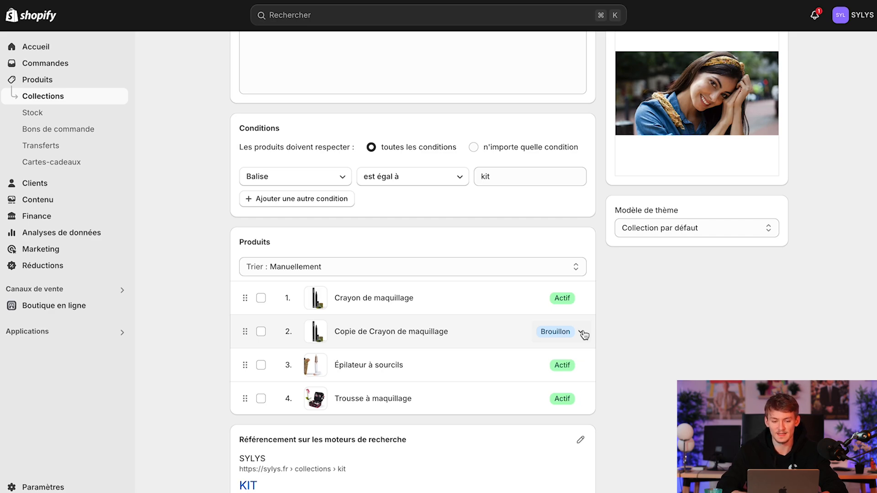
# Step: Inspect the KIT collection's condition requiring the product tag (Balise) to equal kit
pyautogui.click(322, 199)
pyautogui.click(575, 197)
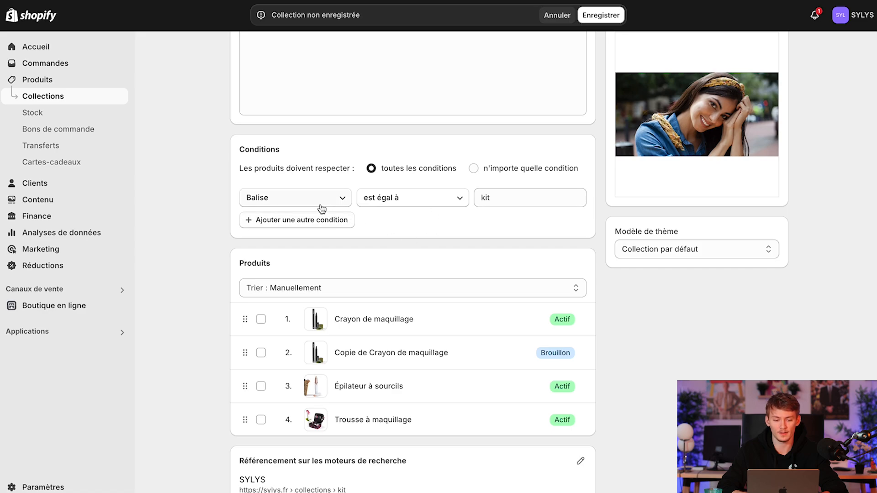
pyautogui.click(504, 191)
pyautogui.doubleClick(504, 191)
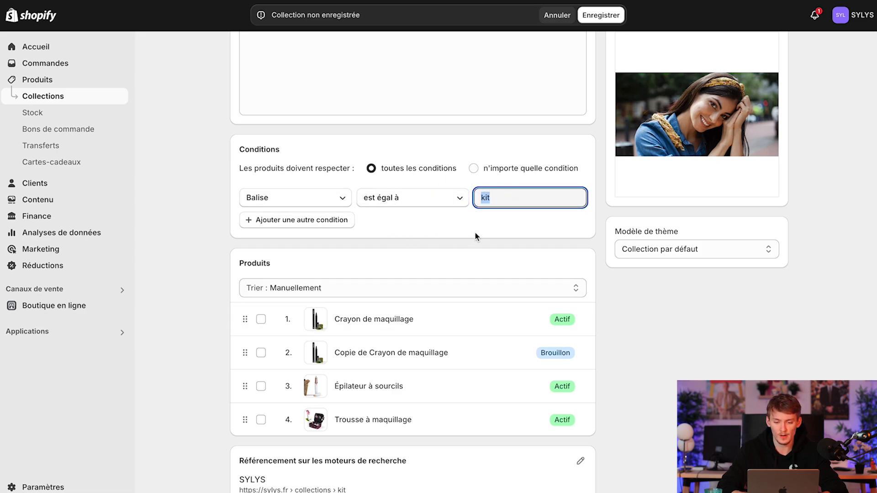
# Step: Open Crayon de maquillage from the collection's products and check its tags under Balises
pyautogui.click(360, 322)
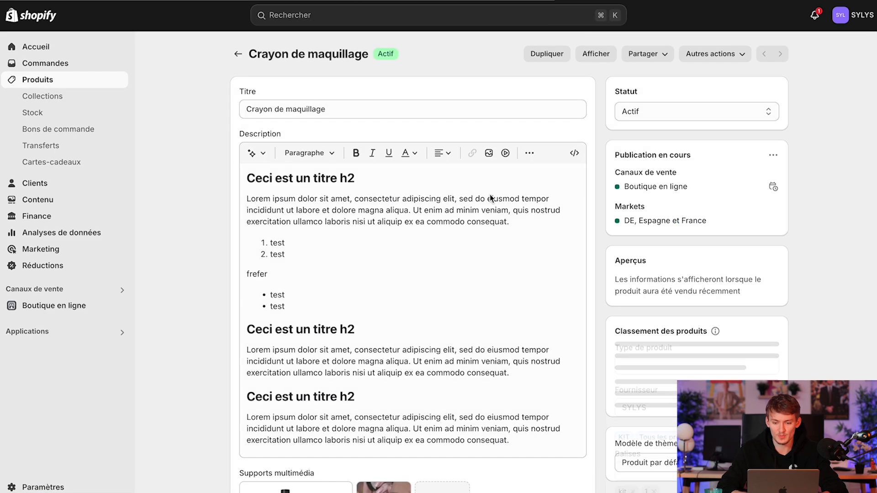
pyautogui.scroll(-5, 627, 237)
pyautogui.moveTo(620, 259); pyautogui.dragTo(622, 262)
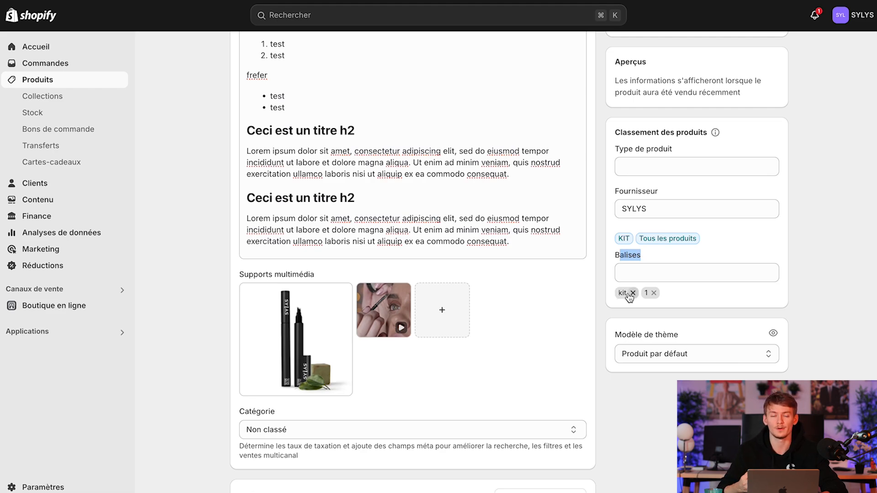
pyautogui.scroll(2, 166, 190)
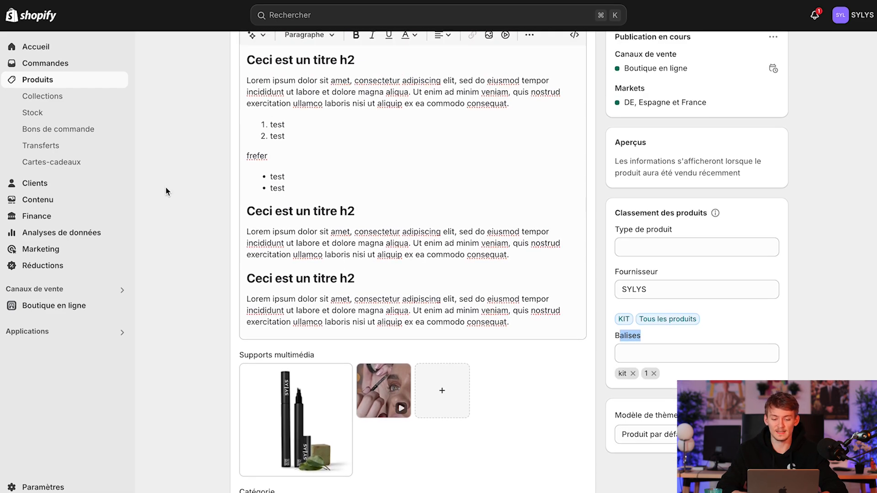
pyautogui.scroll(-3, 166, 191)
pyautogui.scroll(5, 165, 188)
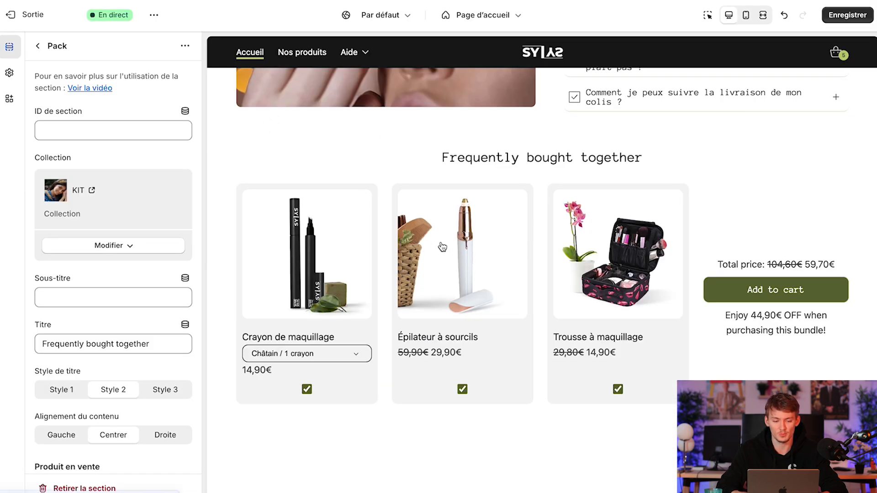
# Step: Set the Pack section's title to "Offre pack :" in the theme editor
pyautogui.scroll(-2, 101, 271)
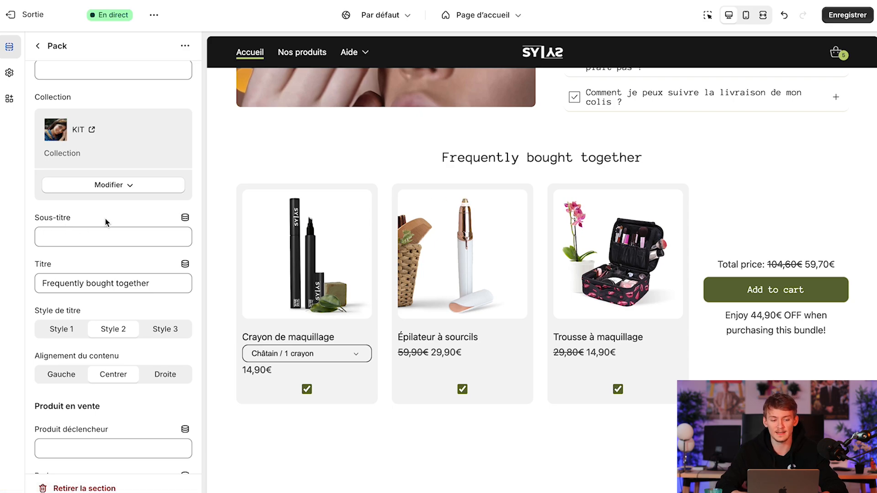
pyautogui.tripleClick(87, 285)
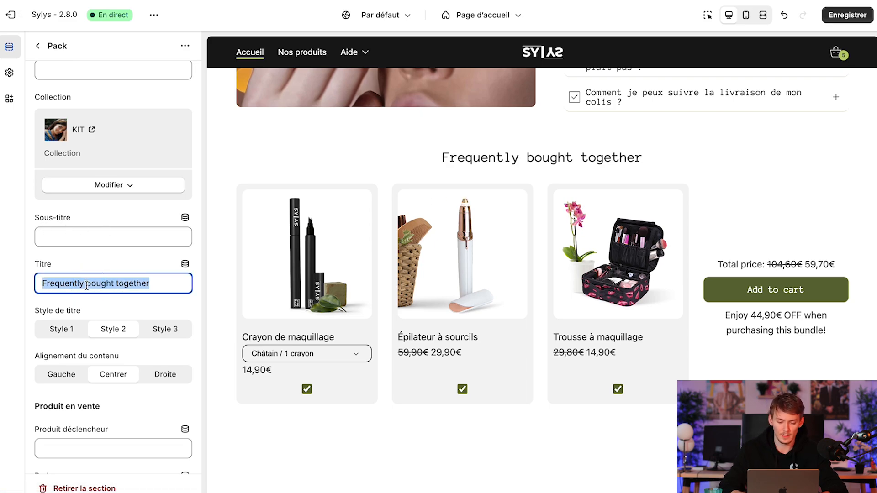
pyautogui.write('Offre pack :')
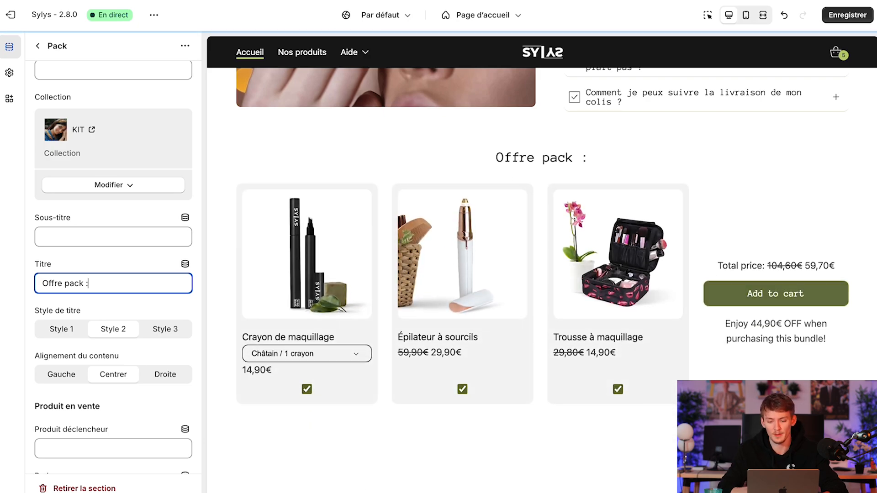
# Step: Try left alignment for the Pack section's content and restore the centred alignment
pyautogui.scroll(-1, 70, 344)
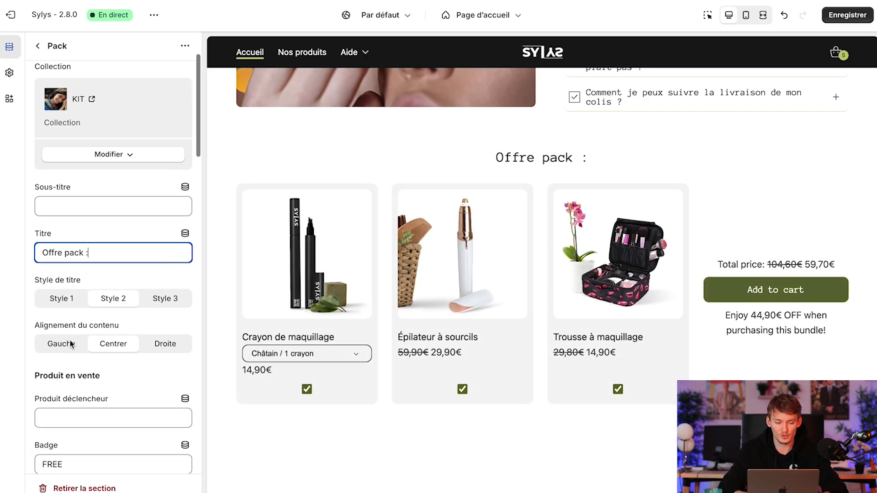
pyautogui.click(67, 346)
pyautogui.click(105, 350)
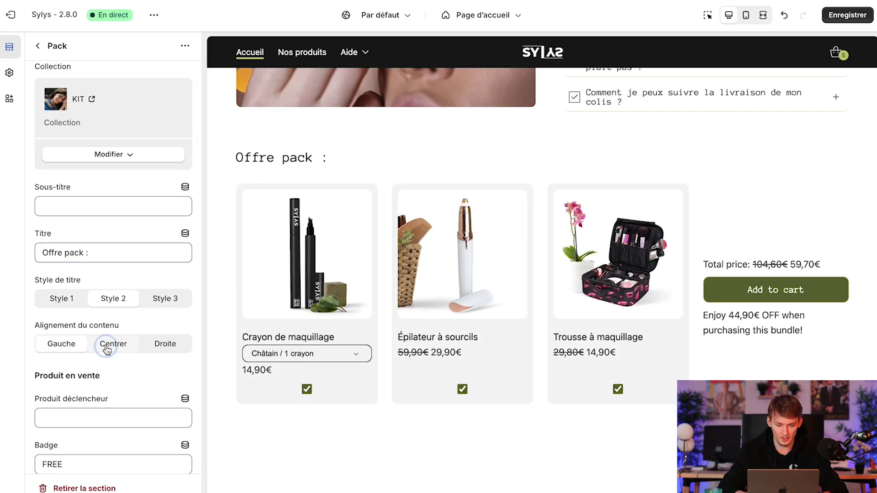
# Step: Compare the Offre pack section with the "Kit complet à la maison" section elsewhere on the home page
pyautogui.scroll(-4, 145, 386)
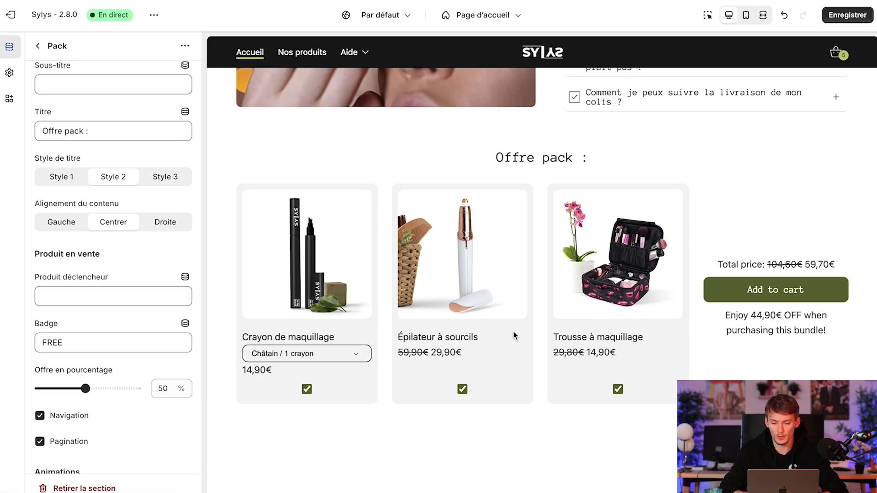
pyautogui.scroll(20, 586, 297)
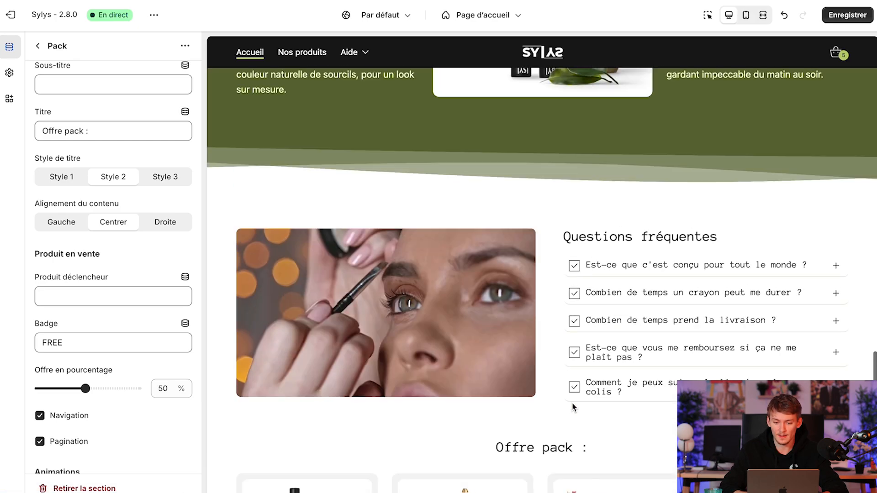
pyautogui.scroll(-2, 548, 298)
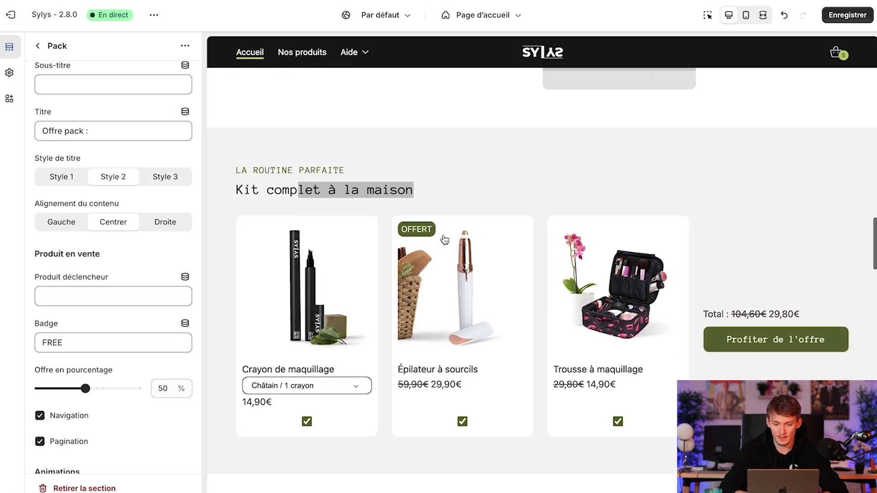
pyautogui.scroll(-15, 454, 315)
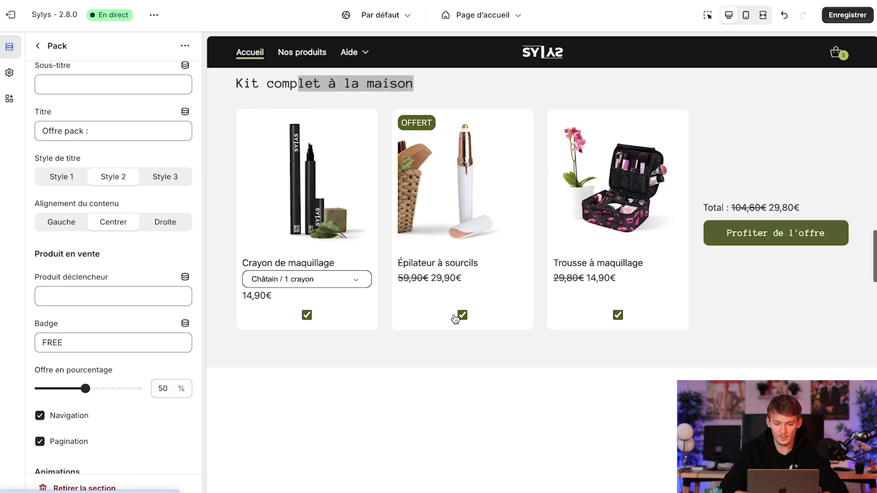
pyautogui.scroll(-2, 455, 319)
pyautogui.scroll(1, 456, 318)
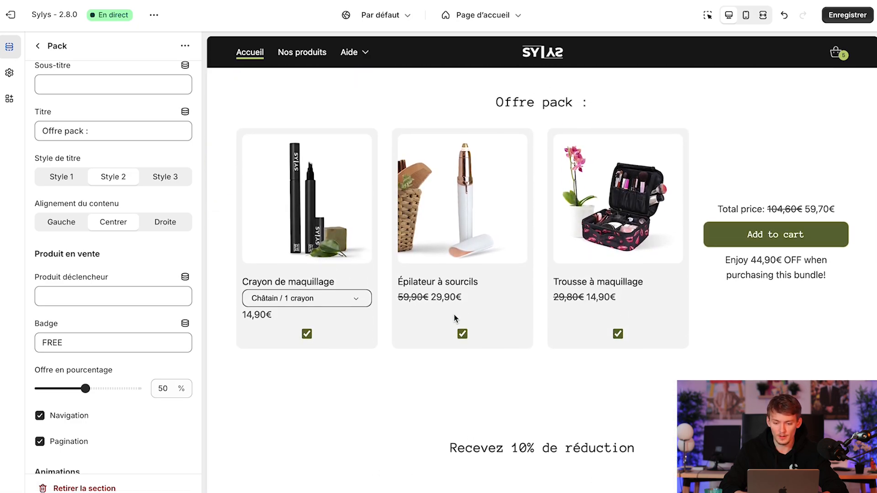
# Step: Copy the product name Trousse à maquillage from the preview into the Pack section's trigger product (Produit déclencheur)
pyautogui.moveTo(643, 285); pyautogui.dragTo(552, 283)
pyautogui.press('super+c')
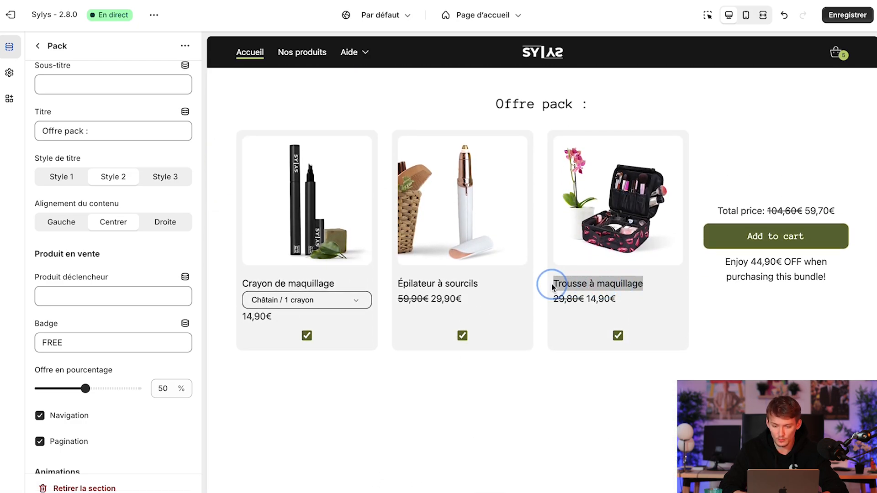
pyautogui.click(135, 297)
pyautogui.press('super+v')
pyautogui.click(94, 276)
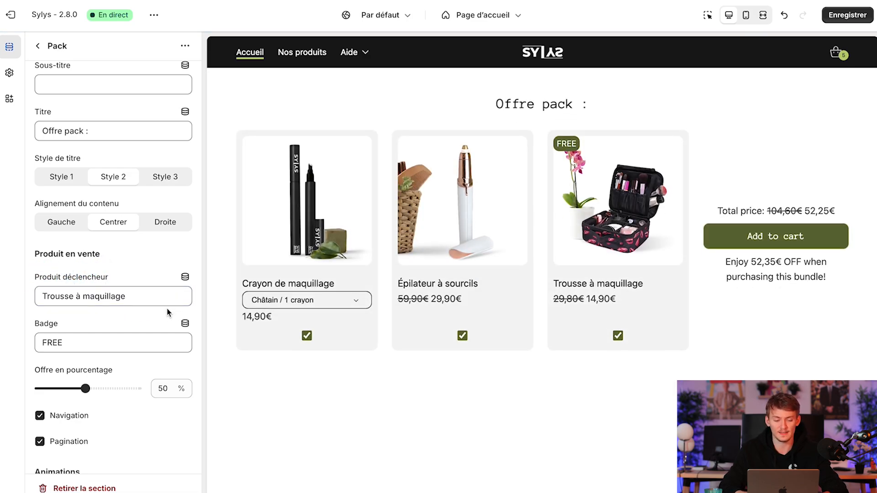
pyautogui.click(131, 296)
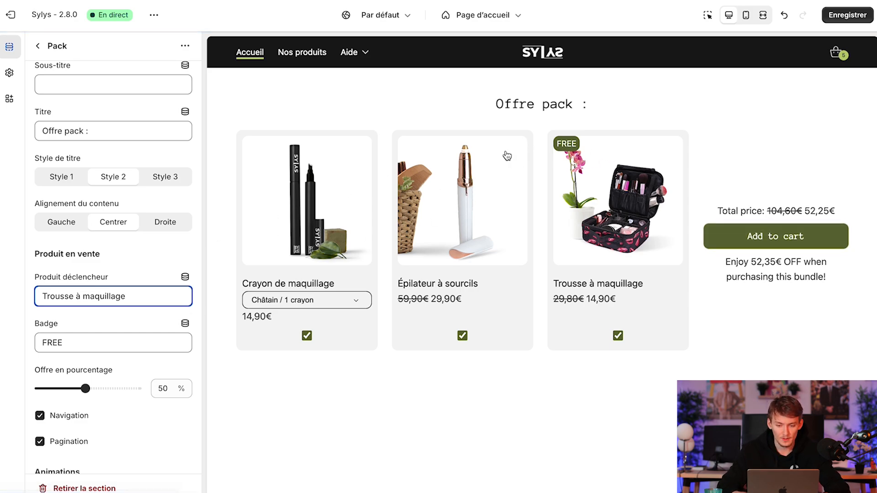
# Step: Try OFFERT as the sale product's badge text and replace it with -50%
pyautogui.doubleClick(60, 350)
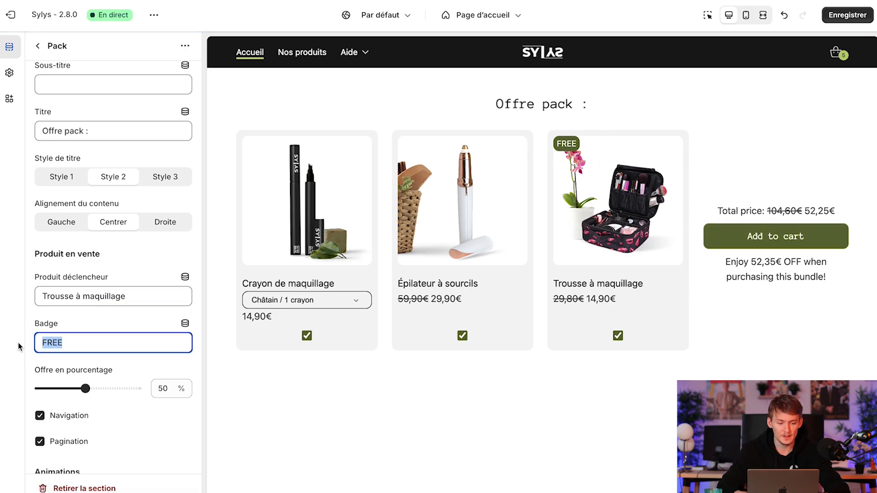
pyautogui.write('OFFERT')
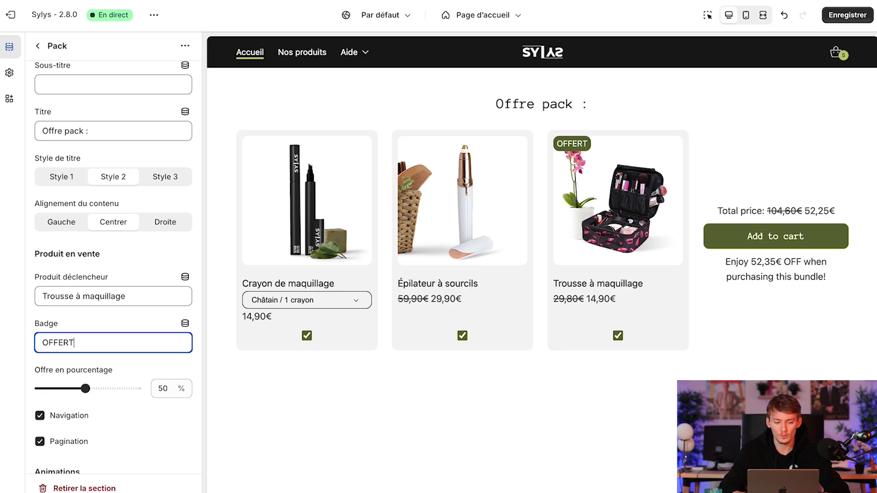
pyautogui.press('super+a')
pyautogui.write('-')
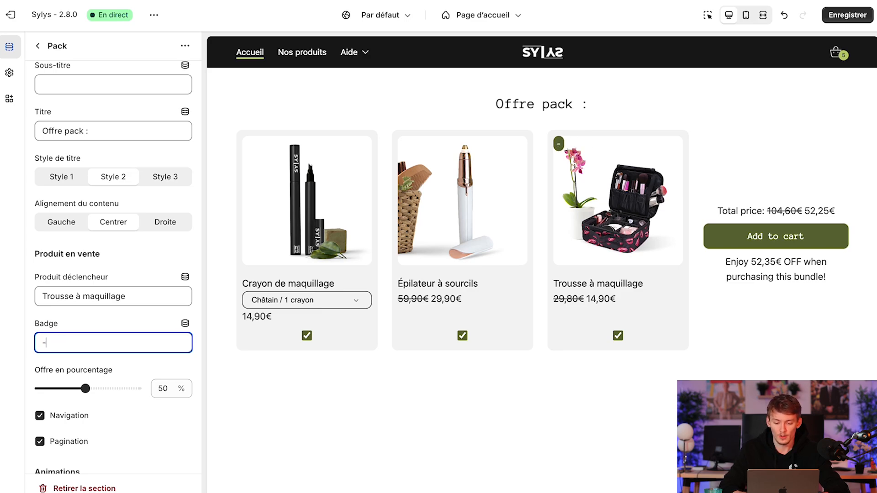
pyautogui.write('50Ù')
pyautogui.press('BackSpace')
pyautogui.write('%')
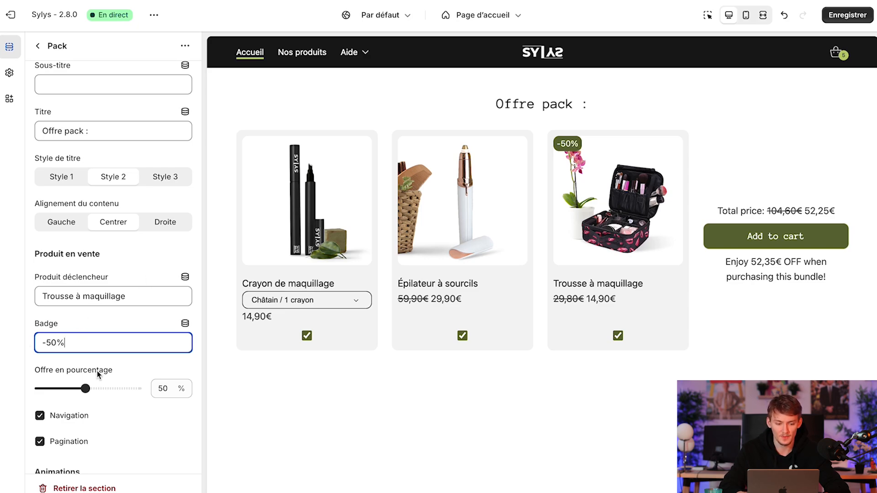
# Step: Try an offer percentage of 85% for the sale product and lower it to 20%
pyautogui.scroll(-2, 92, 398)
pyautogui.scroll(-5, 93, 404)
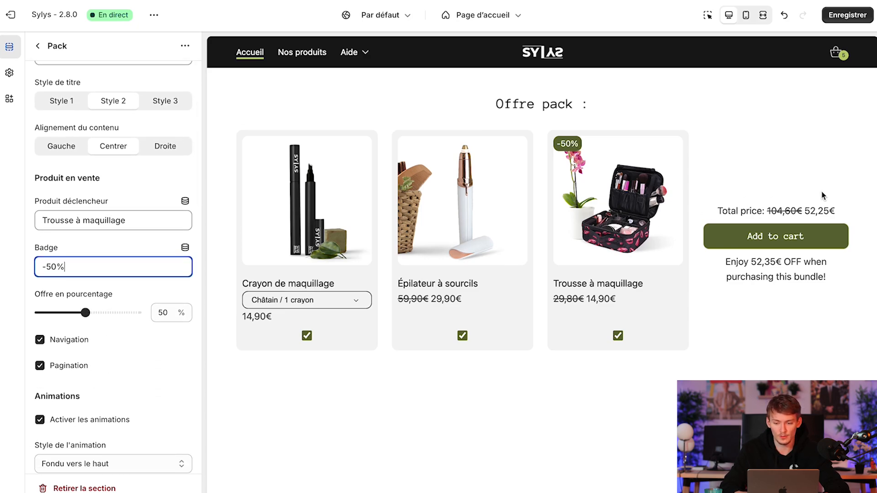
pyautogui.moveTo(85, 312); pyautogui.dragTo(121, 311)
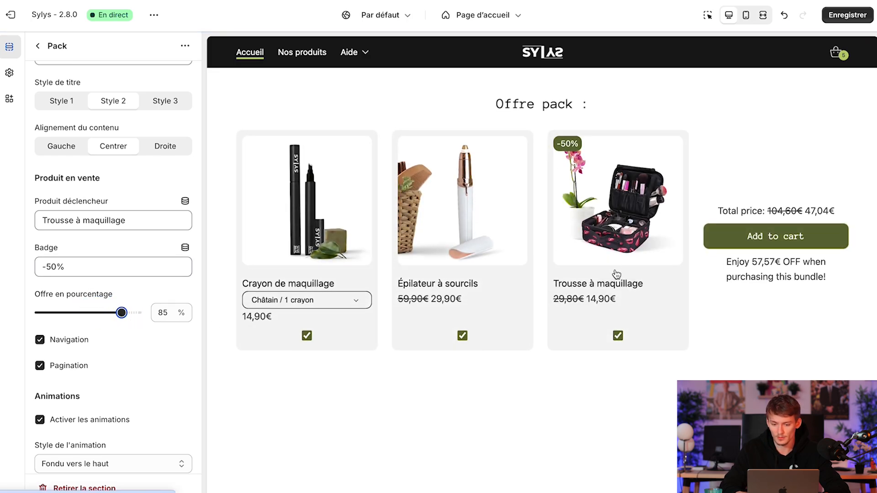
pyautogui.moveTo(121, 313); pyautogui.dragTo(55, 312)
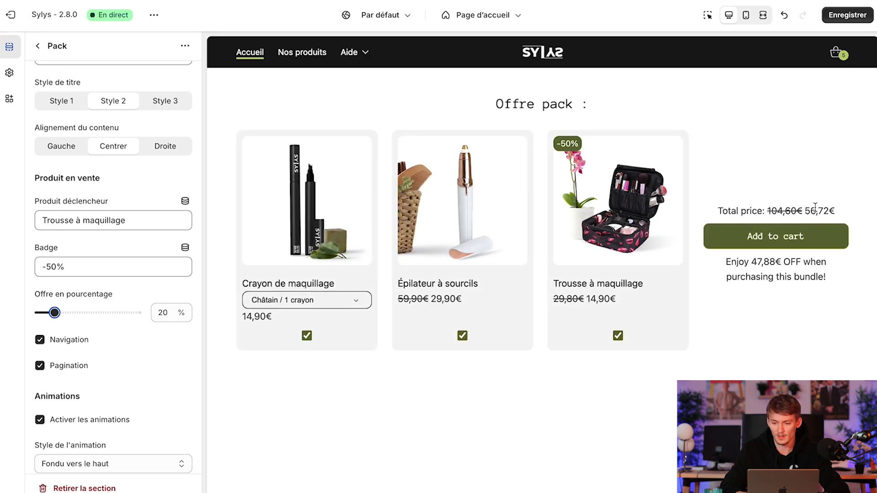
# Step: Raise the sale product's offer percentage in the Pack section to 100% and return to the home page sections
pyautogui.moveTo(830, 210); pyautogui.dragTo(764, 212)
pyautogui.moveTo(54, 313); pyautogui.dragTo(137, 313)
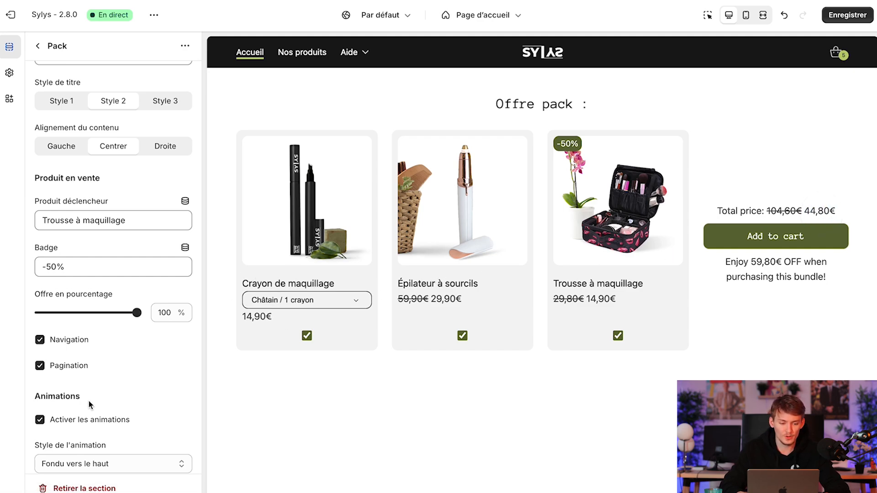
pyautogui.moveTo(64, 294); pyautogui.dragTo(108, 293)
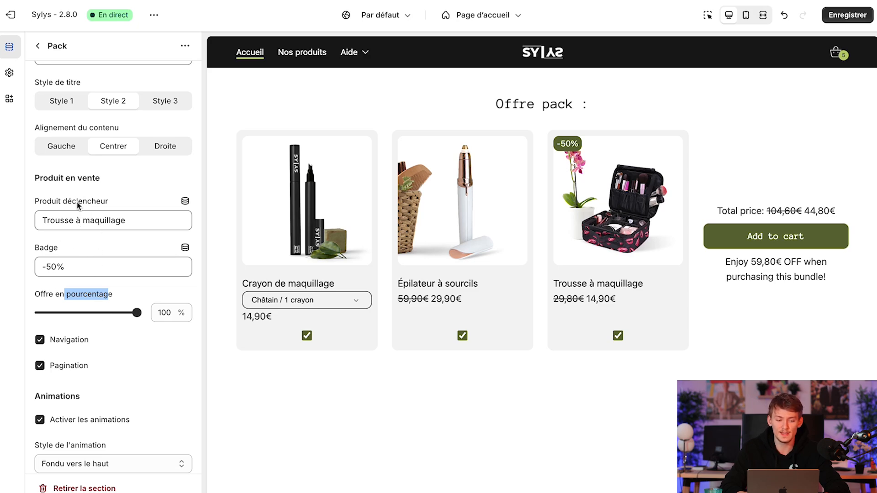
pyautogui.scroll(-2, 109, 185)
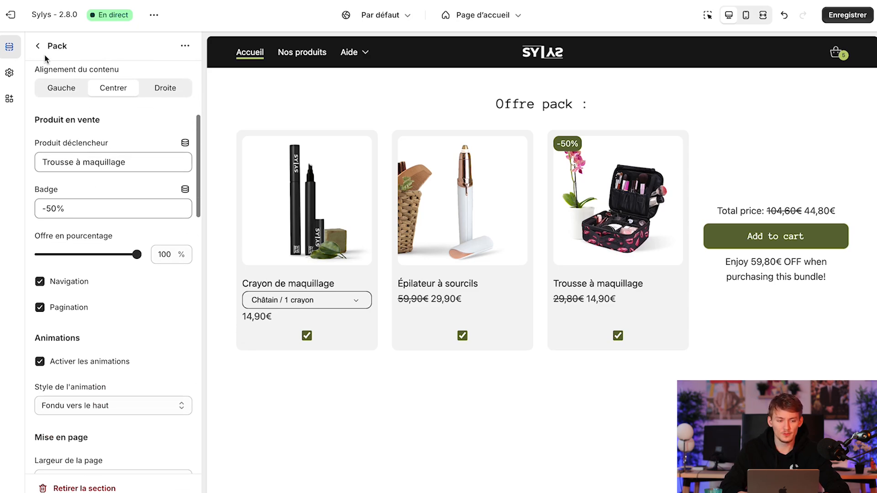
pyautogui.click(38, 46)
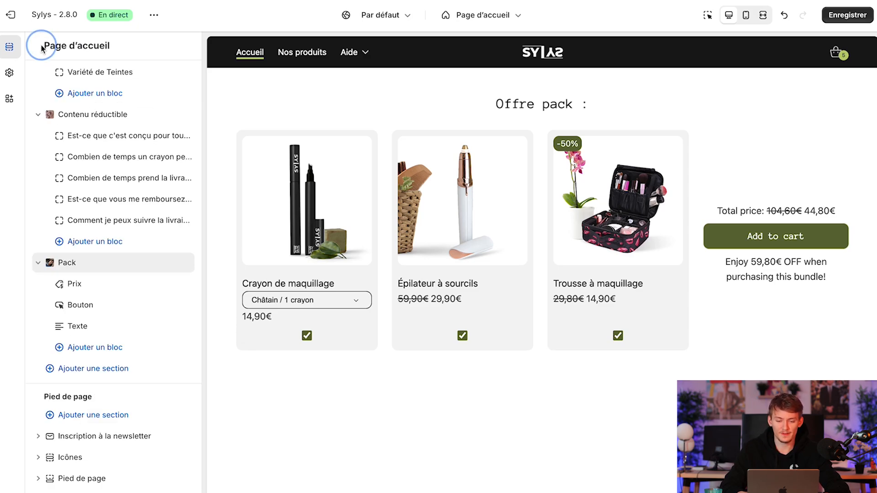
# Step: Set the text preceding the price in the Pack section's Prix block to "Prix total :"
pyautogui.click(85, 286)
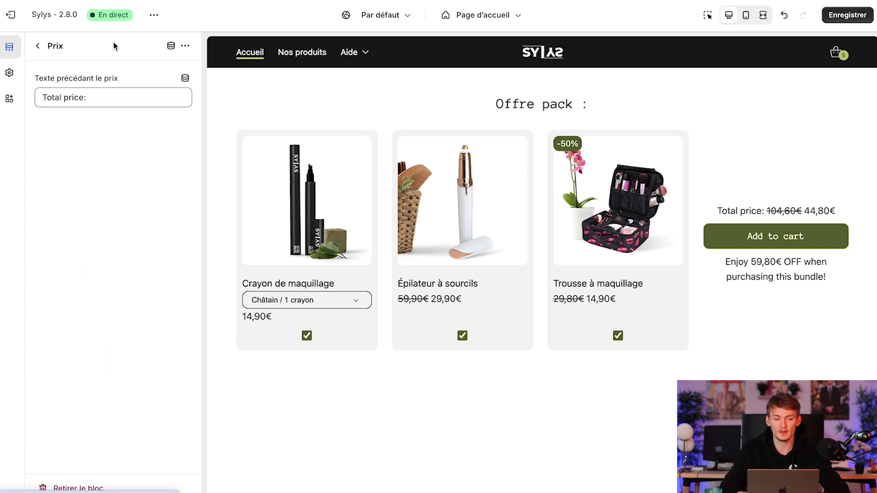
pyautogui.click(96, 98)
pyautogui.tripleClick(66, 98)
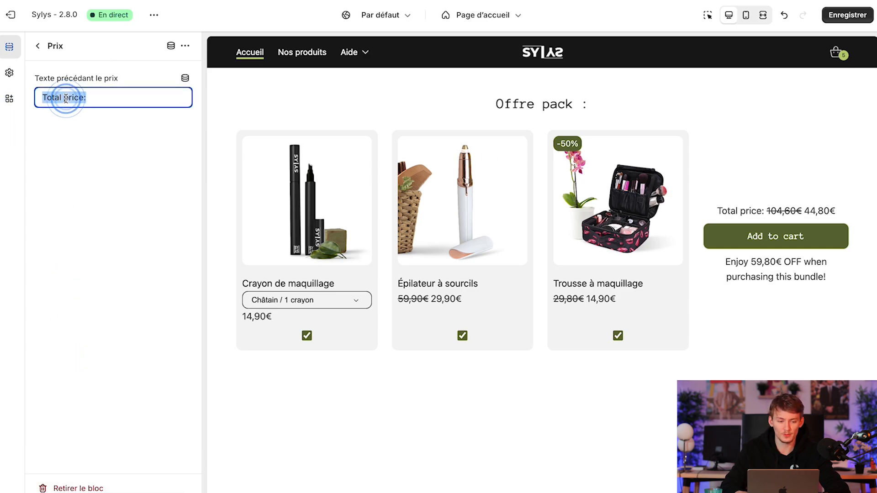
pyautogui.write('Prix total :')
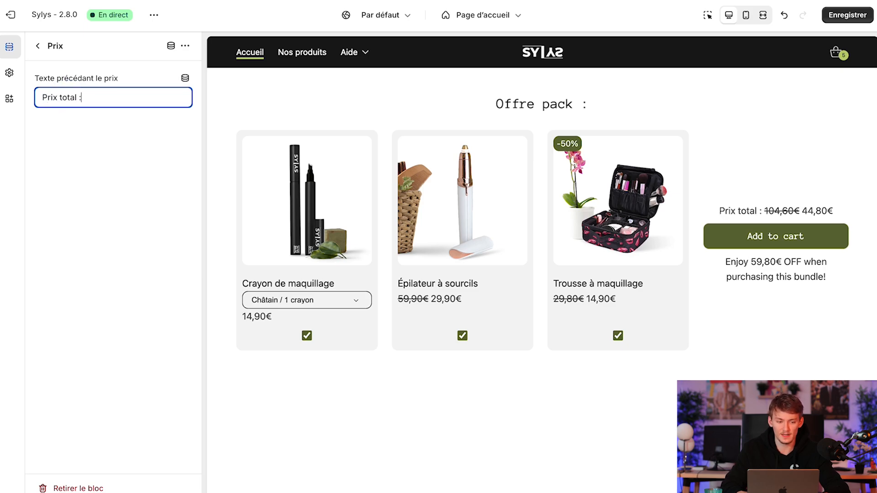
pyautogui.click(38, 46)
# Step: Change the button text in the Pack section's Bouton block to "Ajouter au panier"
pyautogui.click(81, 312)
pyautogui.click(89, 305)
pyautogui.tripleClick(131, 126)
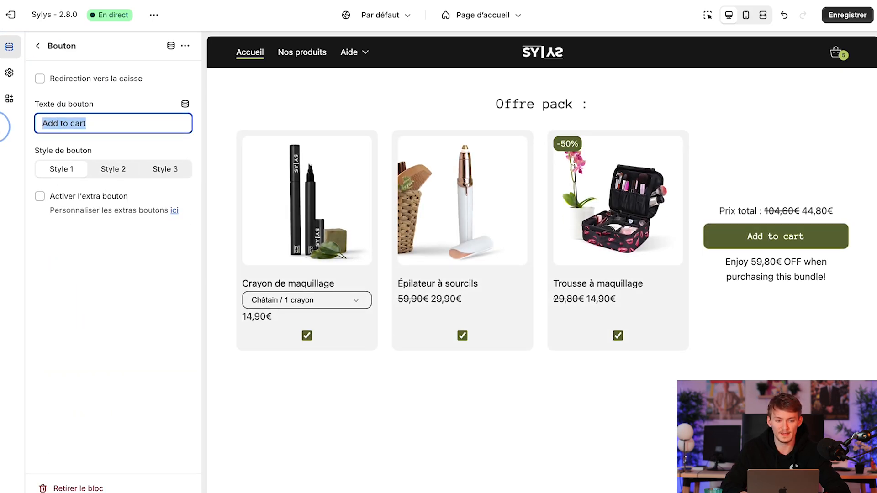
pyautogui.write('Ajouter au panier')
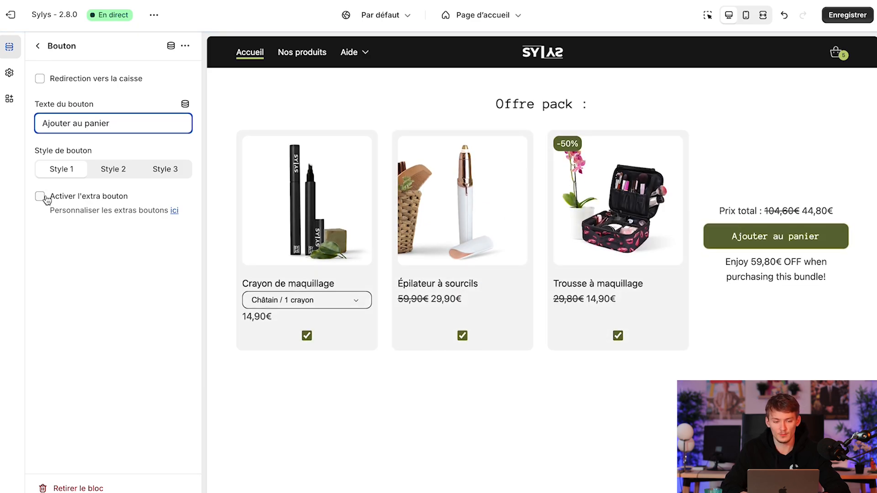
pyautogui.click(37, 46)
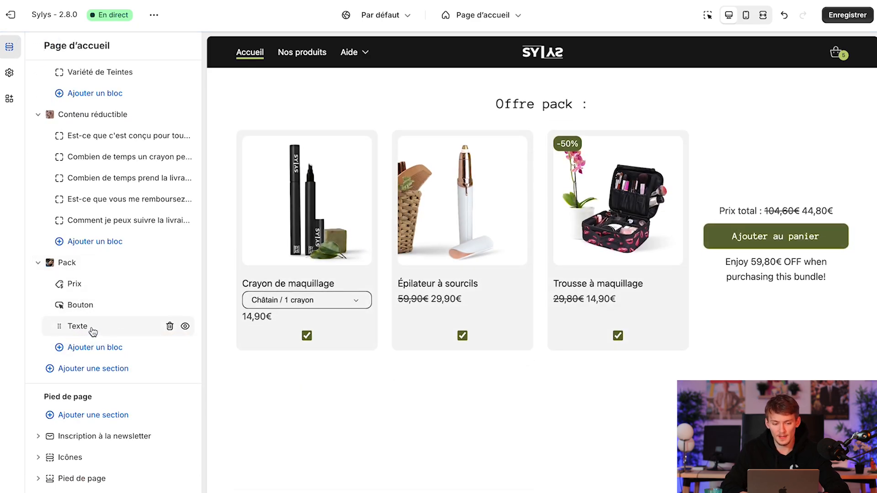
# Step: Rewrite the Pack section's Texte block as "Profite de $ de réduction", keeping the $ placeholder for the savings
pyautogui.click(91, 331)
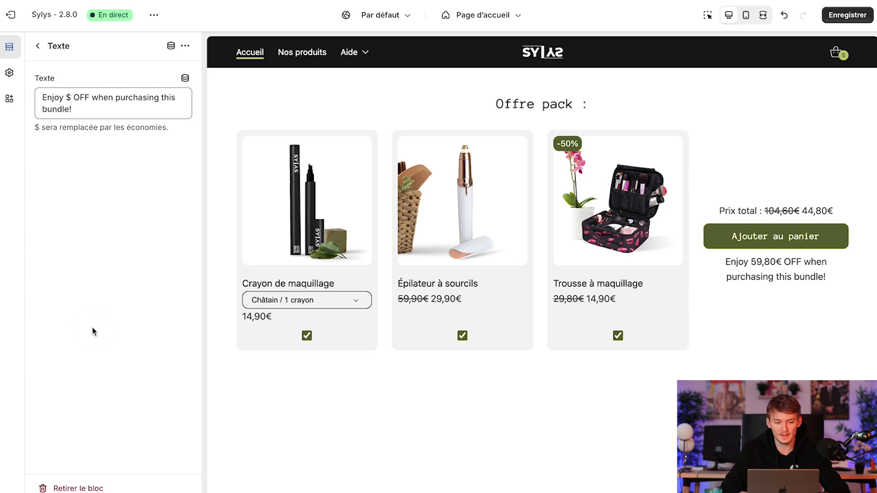
pyautogui.click(69, 98)
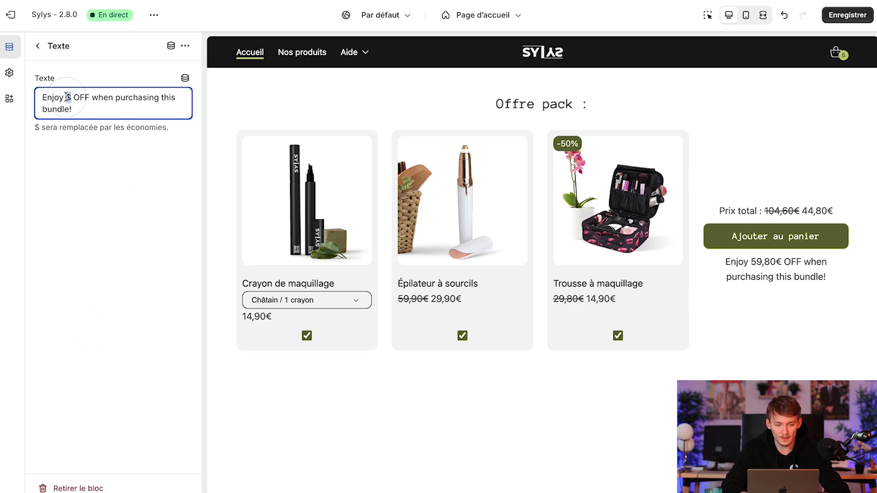
pyautogui.doubleClick(69, 97)
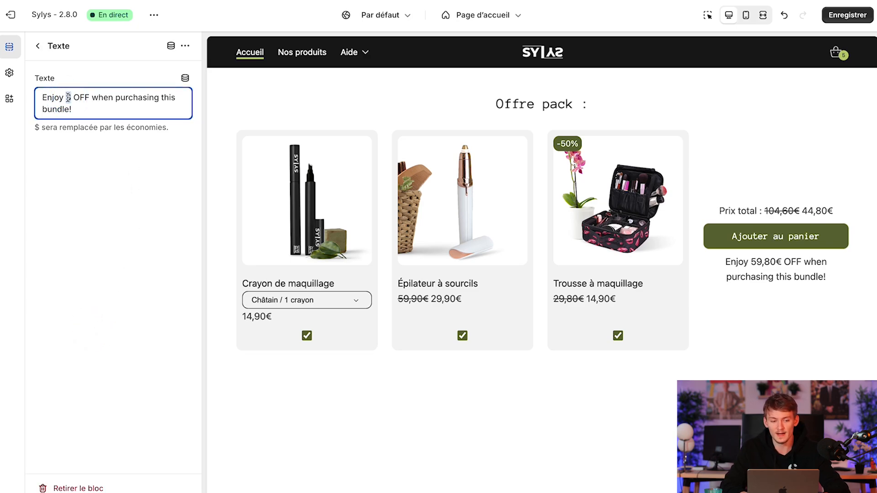
pyautogui.moveTo(751, 262); pyautogui.dragTo(783, 262)
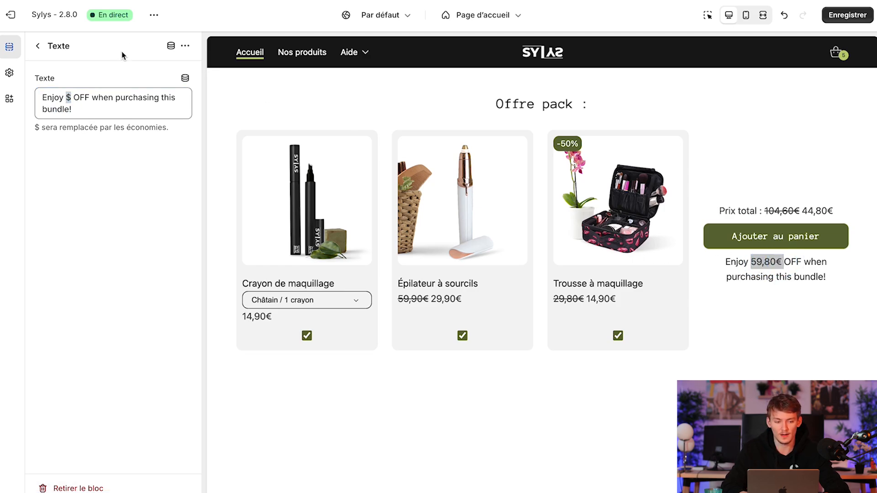
pyautogui.doubleClick(47, 98)
pyautogui.write('Profit')
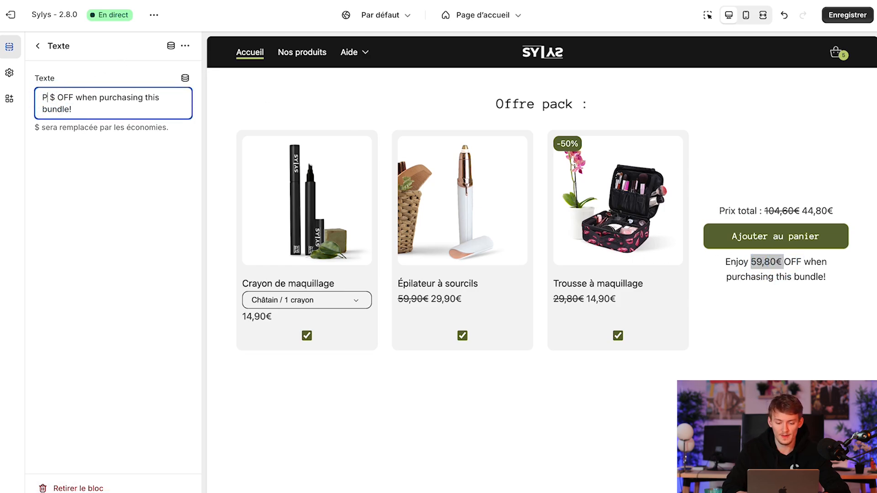
pyautogui.write('e de')
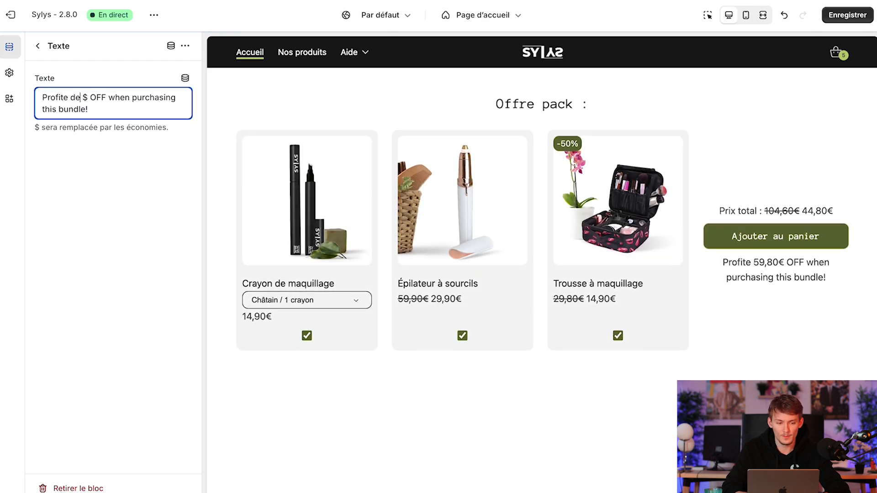
pyautogui.moveTo(90, 97); pyautogui.dragTo(120, 110)
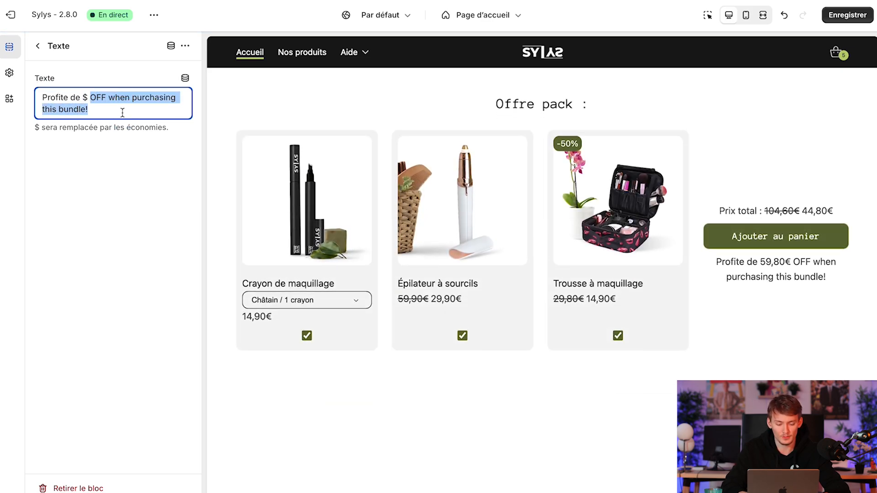
pyautogui.write('de ')
pyautogui.write('réduction')
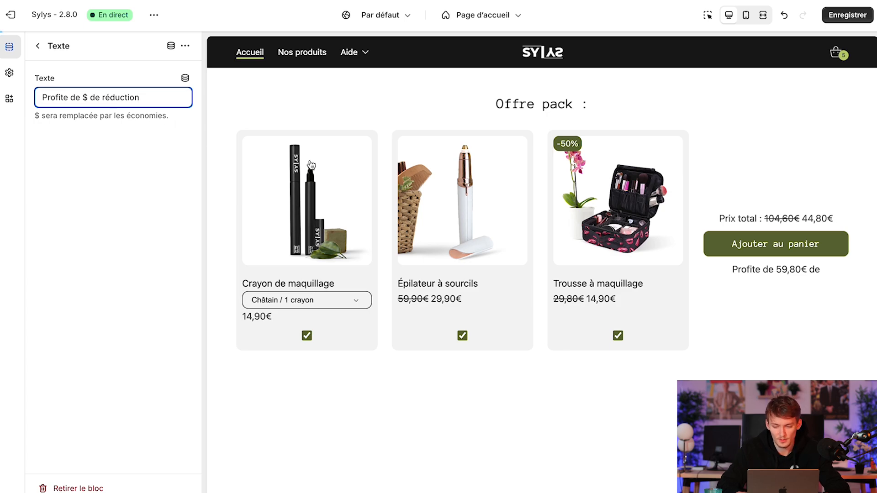
pyautogui.click(734, 268)
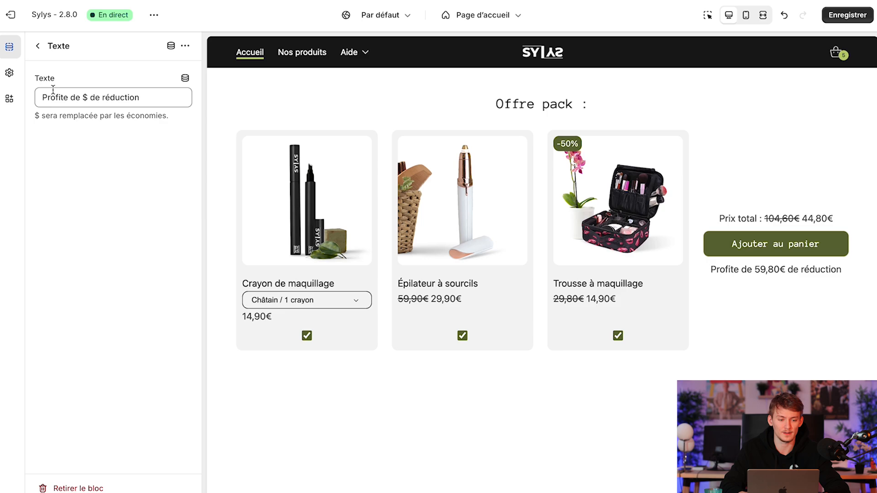
pyautogui.click(87, 97)
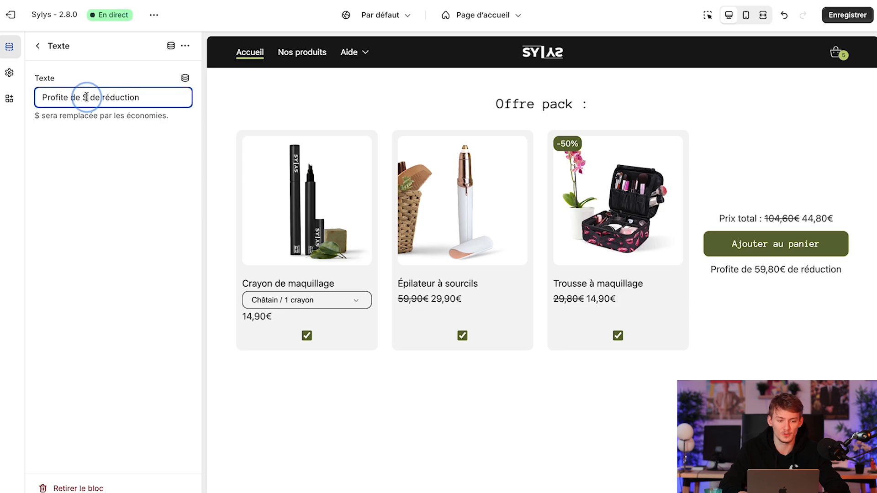
pyautogui.click(32, 46)
pyautogui.click(98, 348)
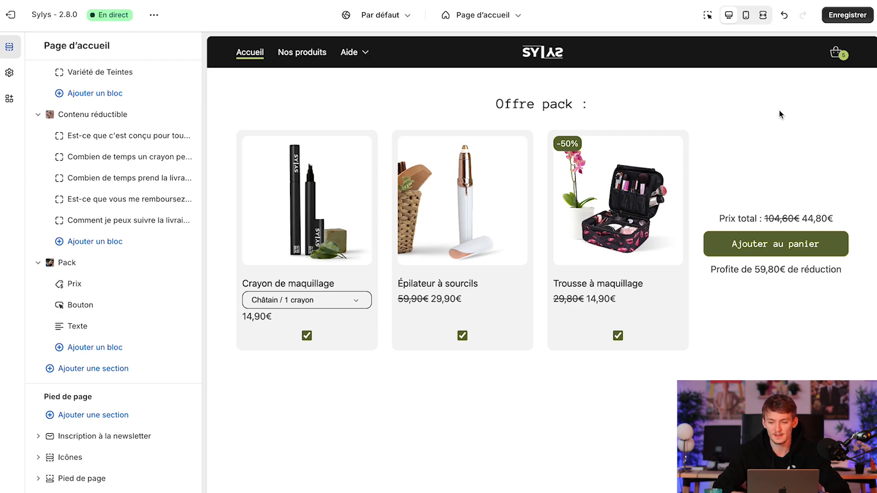
# Step: Empty the cart in the store preview and close it
pyautogui.click(831, 52)
pyautogui.click(785, 214)
pyautogui.click(785, 213)
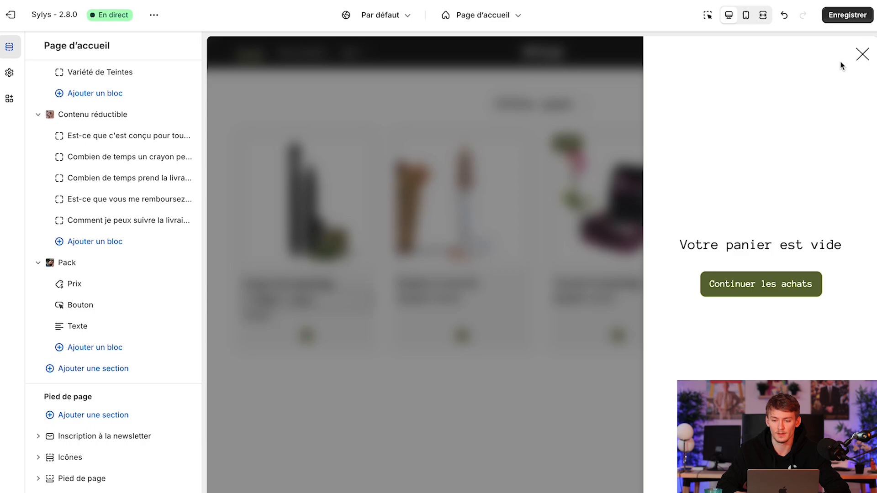
pyautogui.click(861, 54)
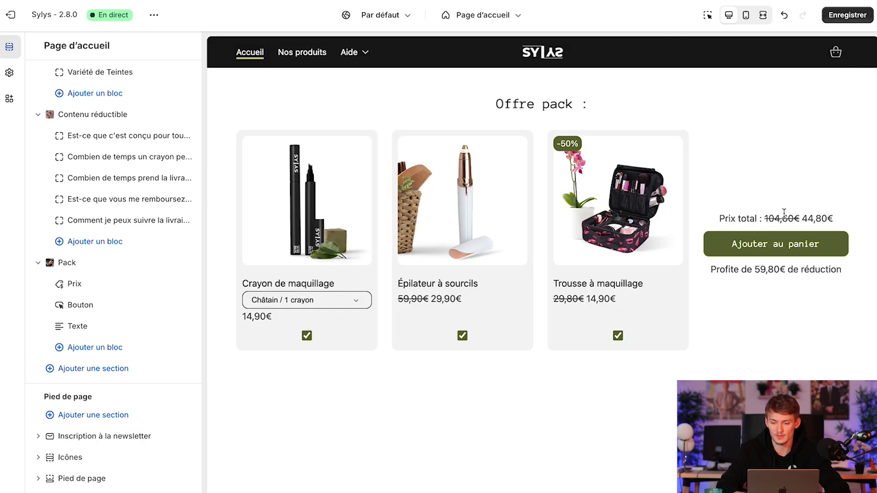
# Step: Add the pack to the cart from the preview and check the KIT discount on each cart item
pyautogui.click(771, 241)
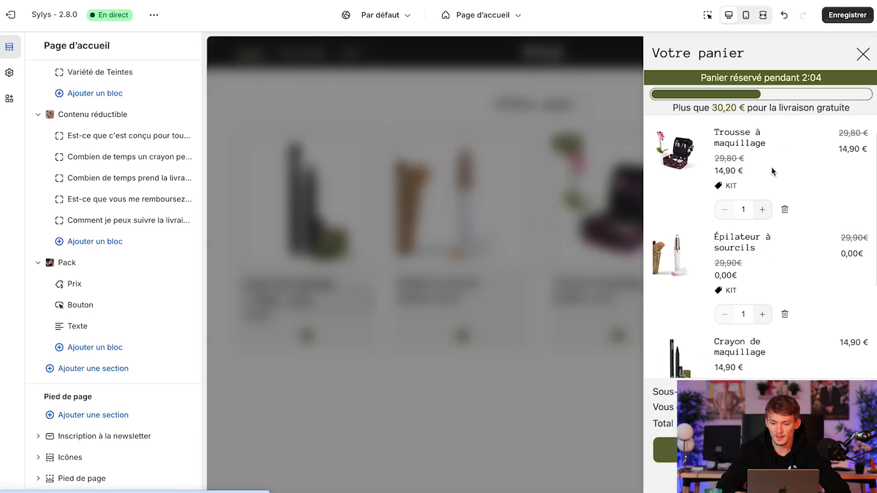
pyautogui.moveTo(737, 186); pyautogui.dragTo(713, 186)
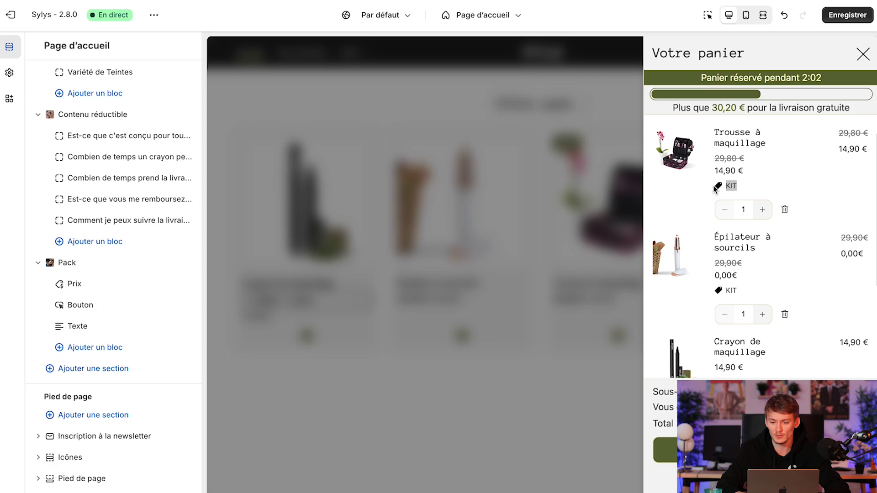
pyautogui.scroll(-1, 754, 279)
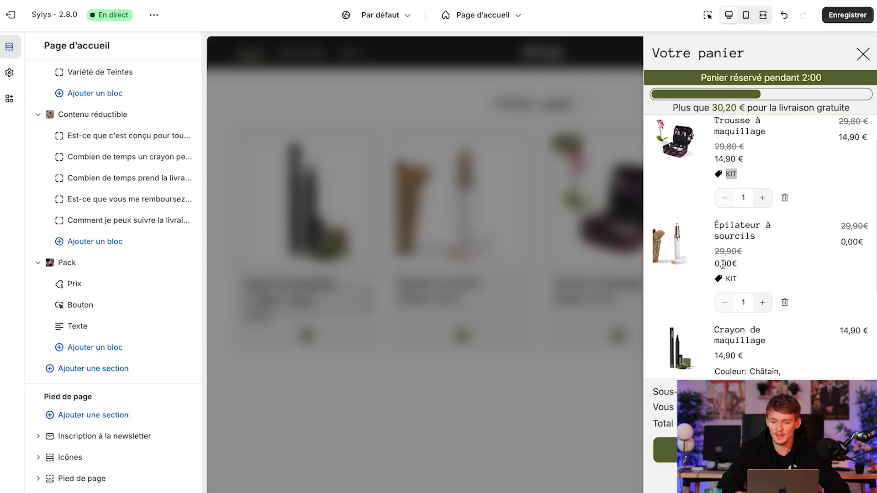
pyautogui.scroll(-2, 726, 276)
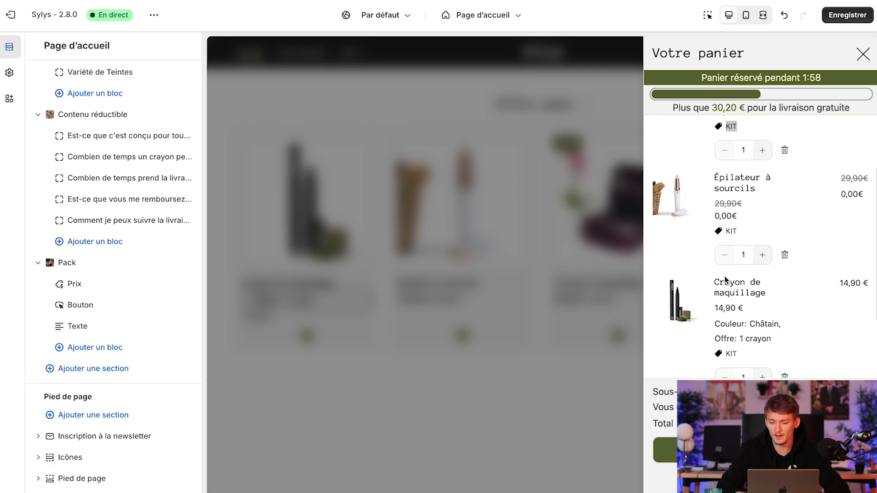
pyautogui.scroll(-3, 734, 257)
pyautogui.scroll(3, 733, 257)
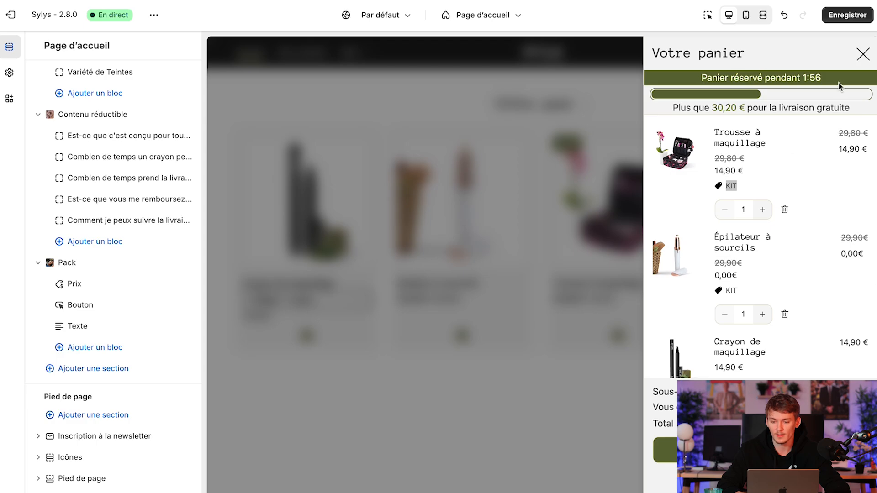
pyautogui.click(864, 49)
# Step: Switch to the Shopify admin and open the automatic KIT discount from the discounts list
pyautogui.scroll(-6, 453, 218)
pyautogui.scroll(6, 453, 218)
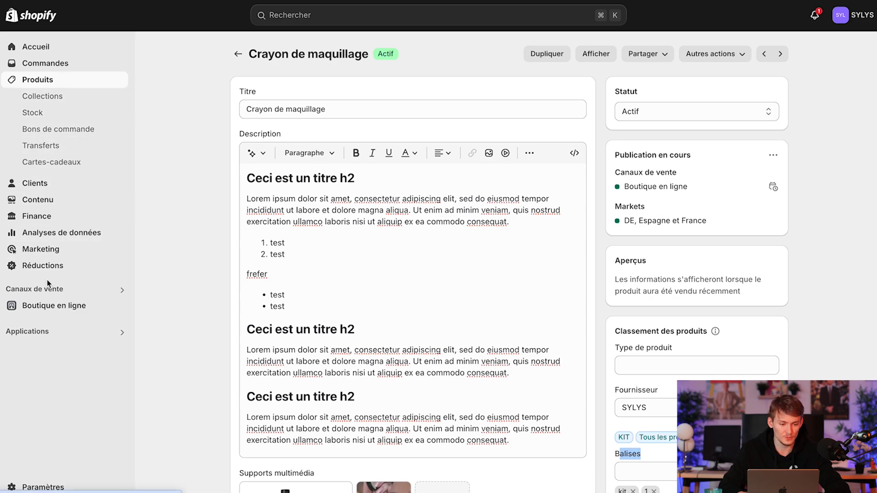
pyautogui.click(44, 266)
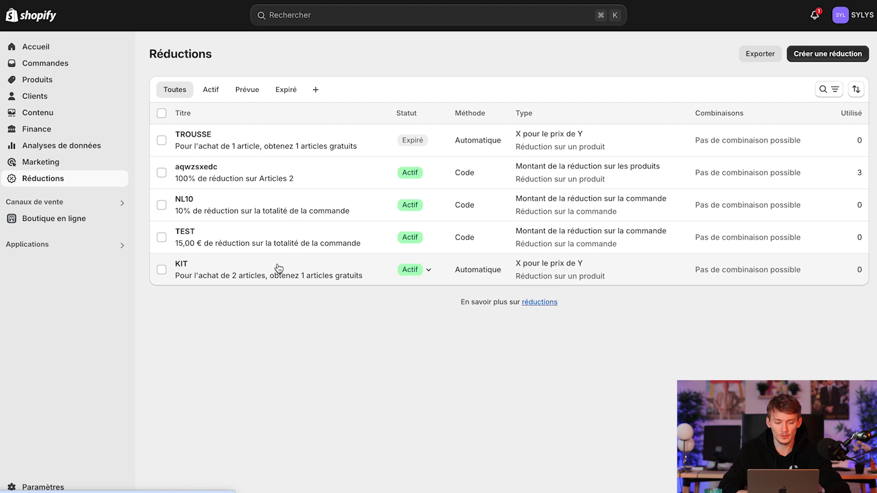
pyautogui.click(279, 268)
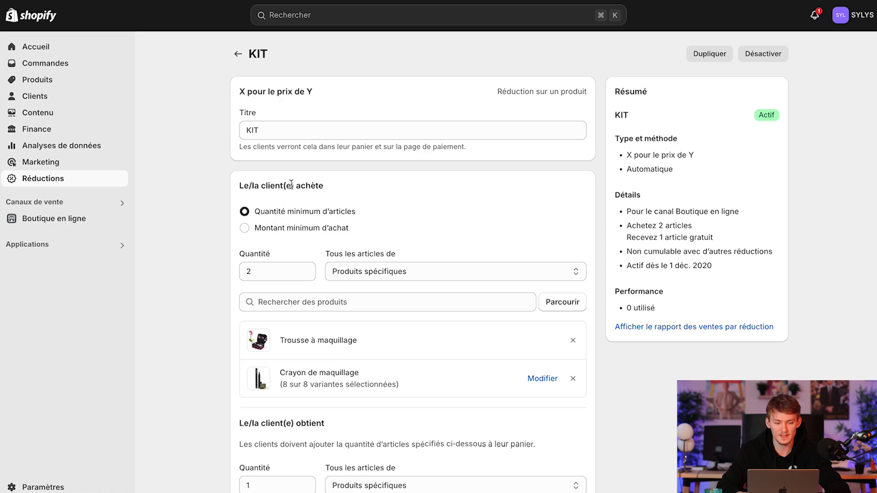
# Step: Review the KIT discount's purchase quantity, required products, offered product, reduced value and combination settings
pyautogui.scroll(-1, 291, 184)
pyautogui.moveTo(240, 212); pyautogui.dragTo(277, 235)
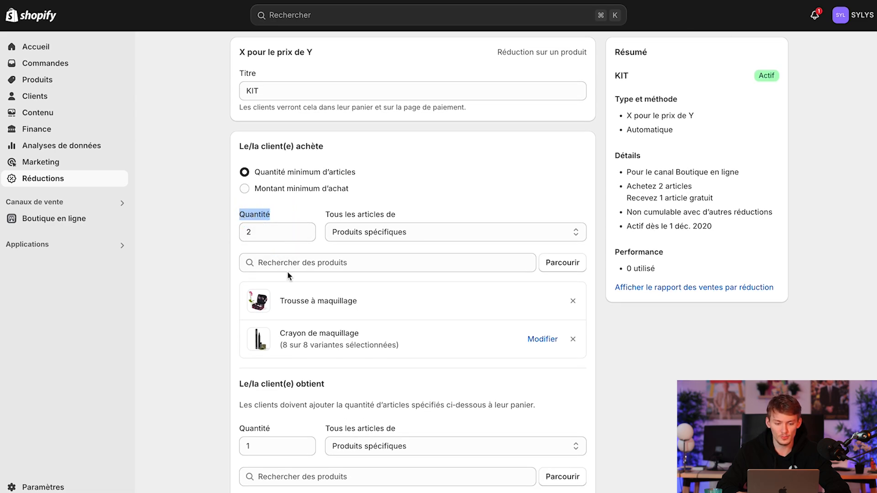
pyautogui.scroll(-3, 324, 329)
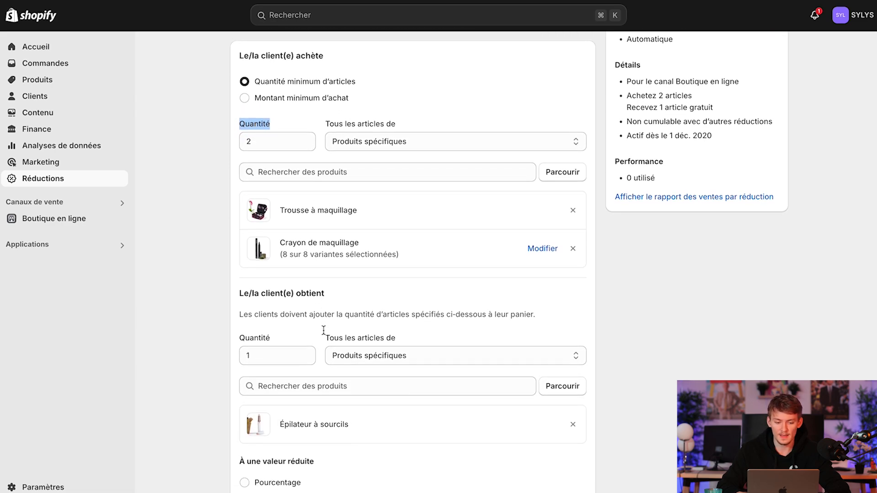
pyautogui.moveTo(240, 260); pyautogui.dragTo(311, 262)
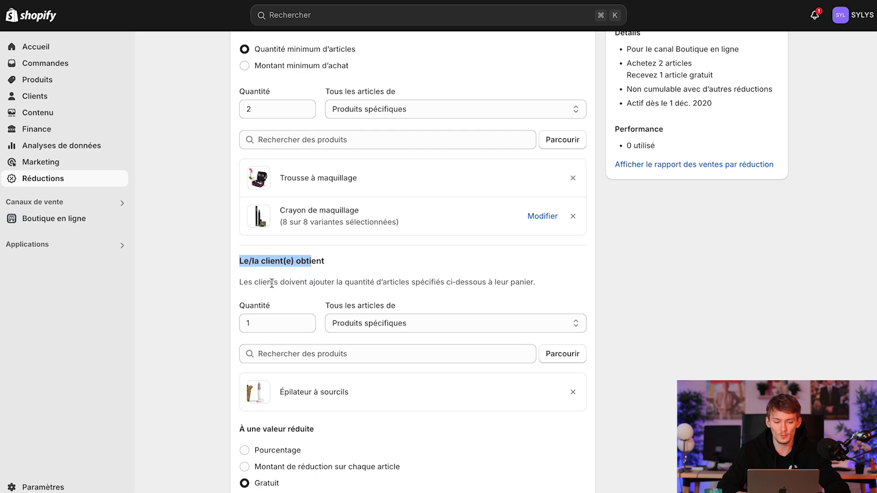
pyautogui.doubleClick(263, 325)
pyautogui.scroll(-2, 281, 387)
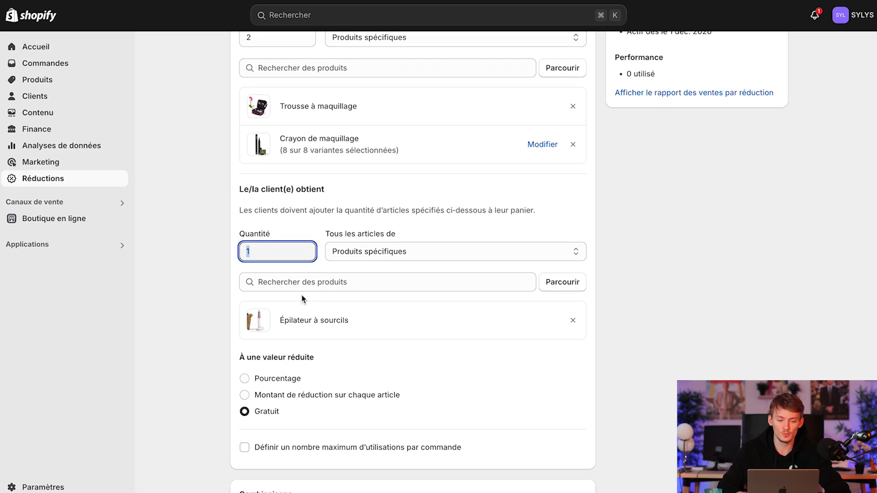
pyautogui.scroll(-1, 306, 307)
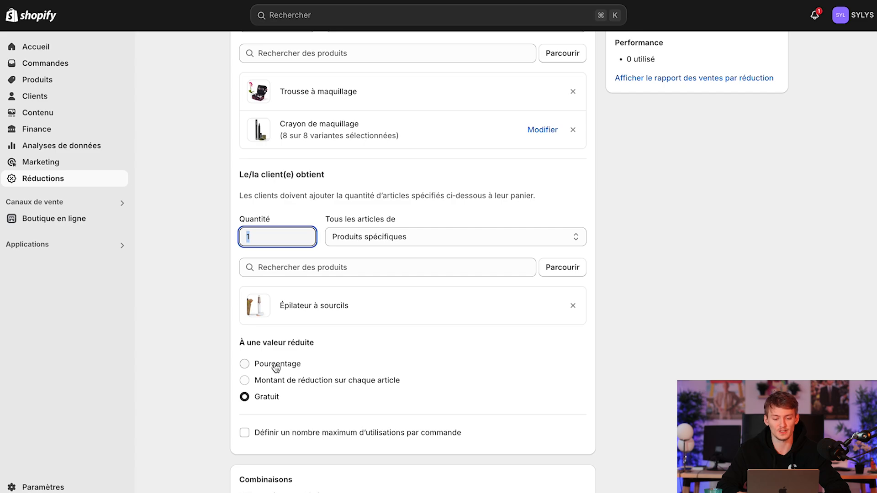
pyautogui.scroll(-4, 308, 387)
pyautogui.scroll(3, 308, 387)
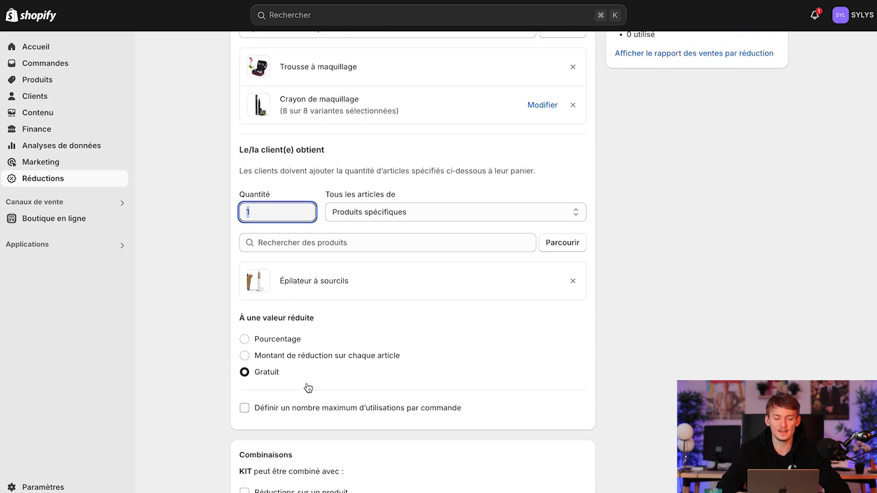
pyautogui.click(174, 339)
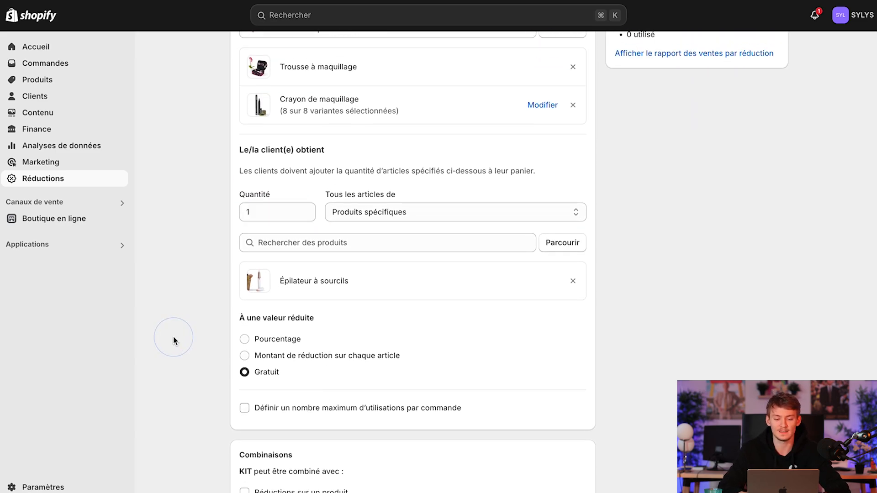
pyautogui.scroll(1, 174, 340)
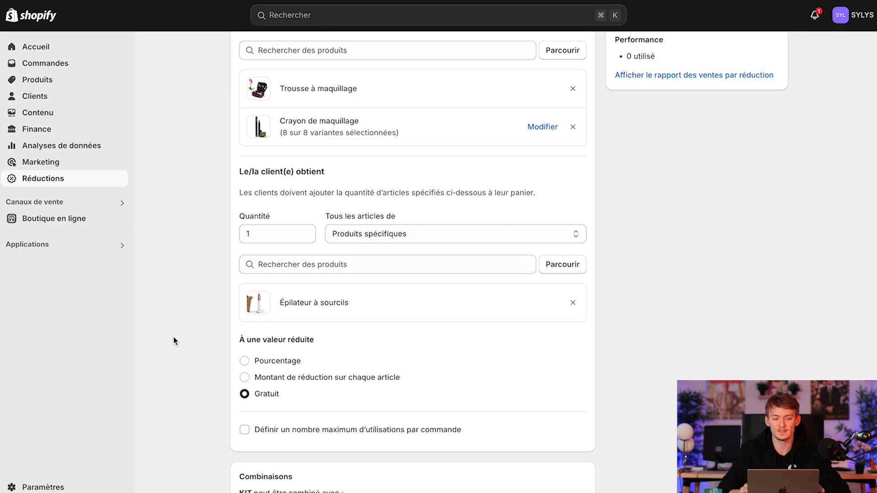